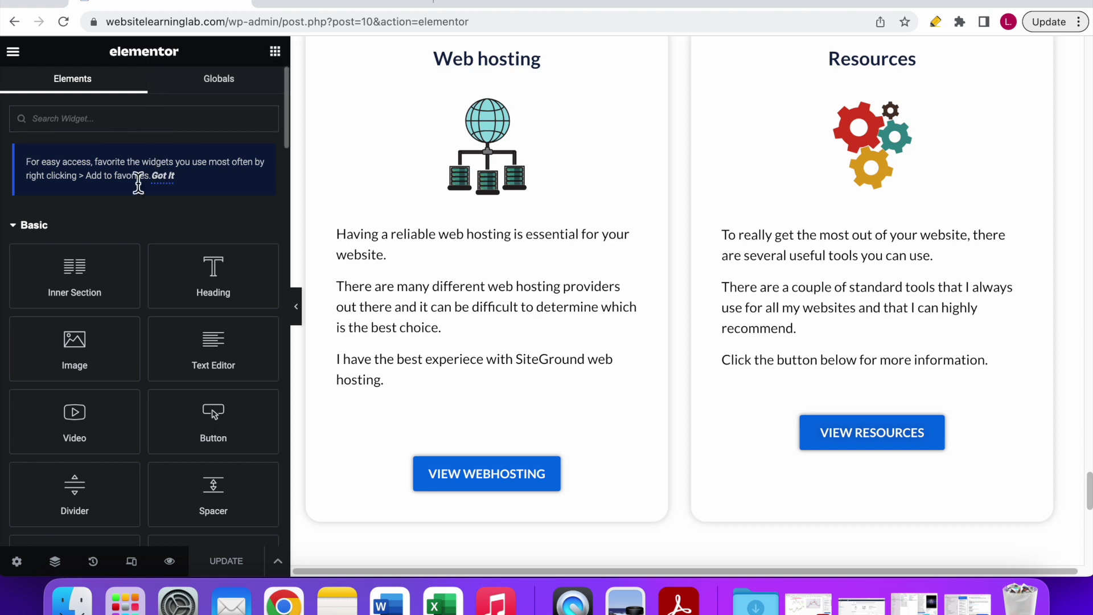
- Add a new one-column section below the Web hosting and Resources cards
scroll(100, 232, down, 20)
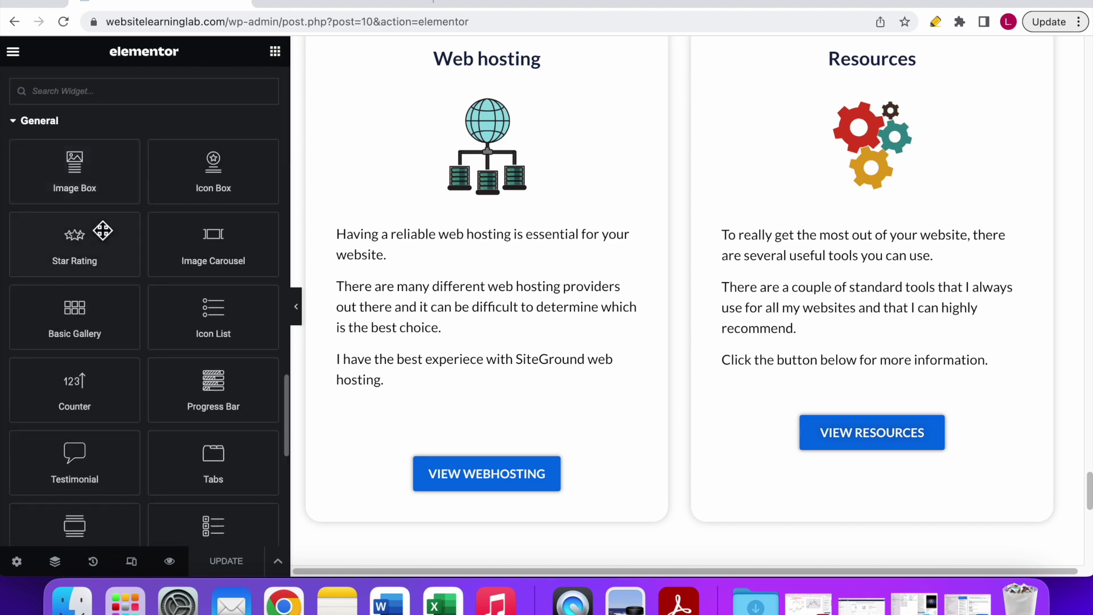
scroll(102, 230, down, 10)
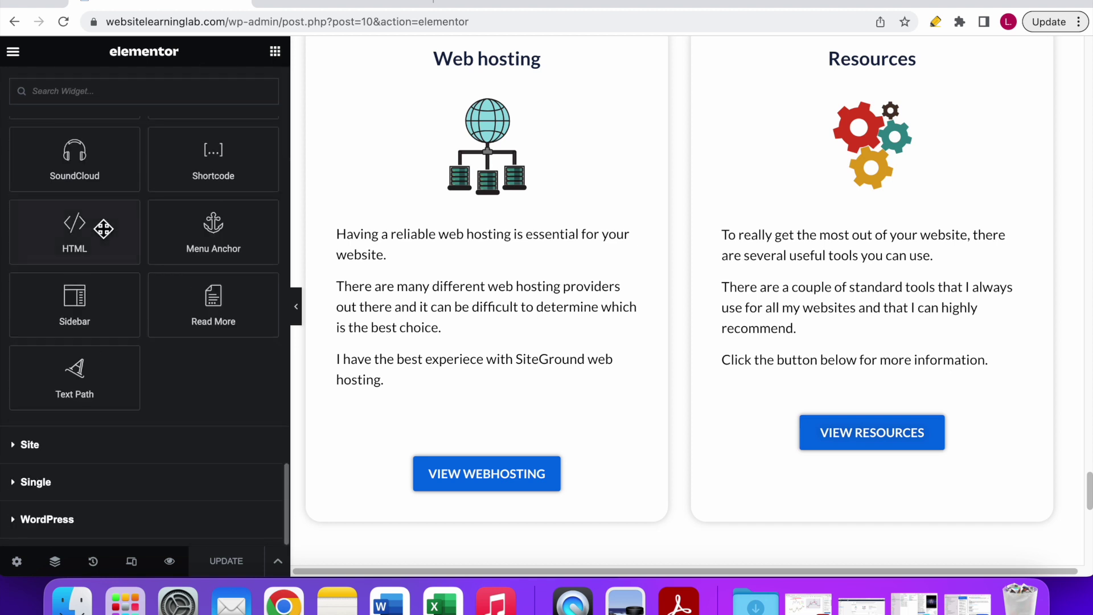
scroll(134, 243, up, 15)
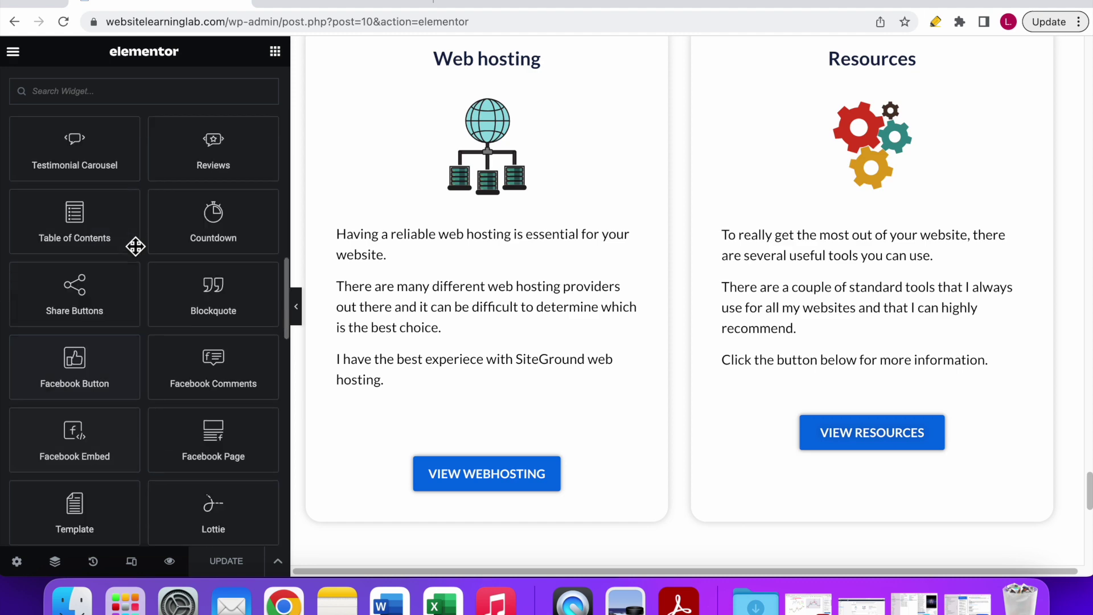
scroll(134, 244, up, 12)
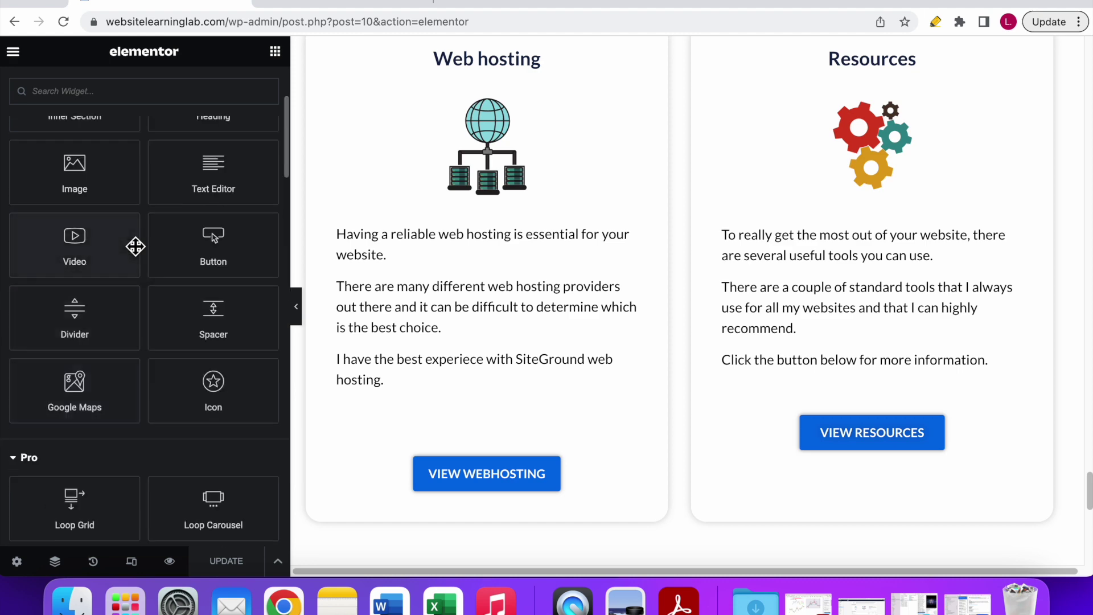
scroll(103, 256, down, 8)
scroll(76, 268, up, 4)
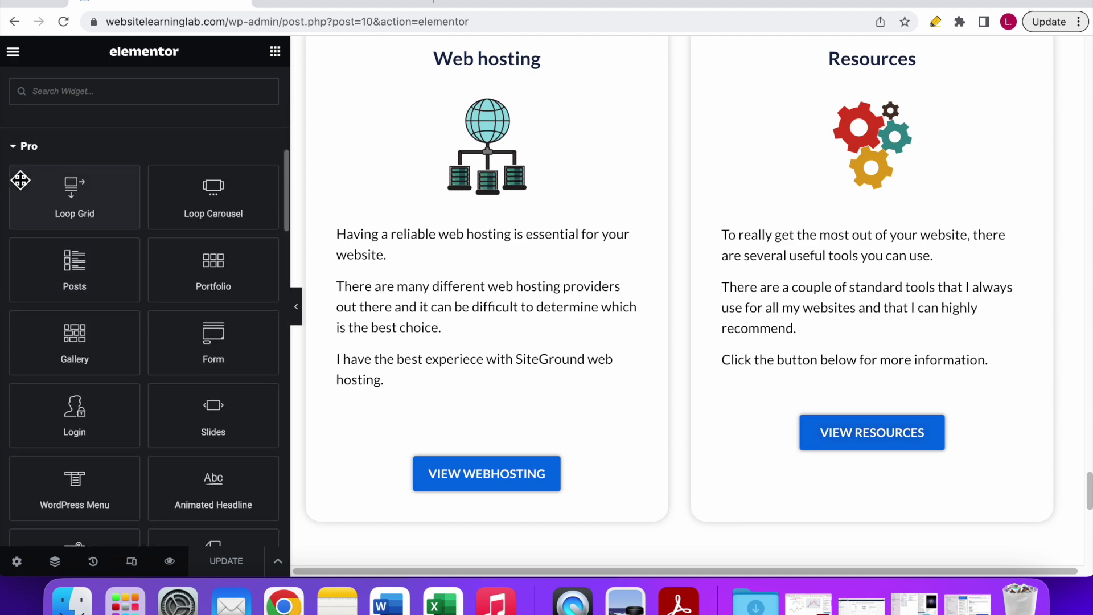
drag(207, 261, 483, 509)
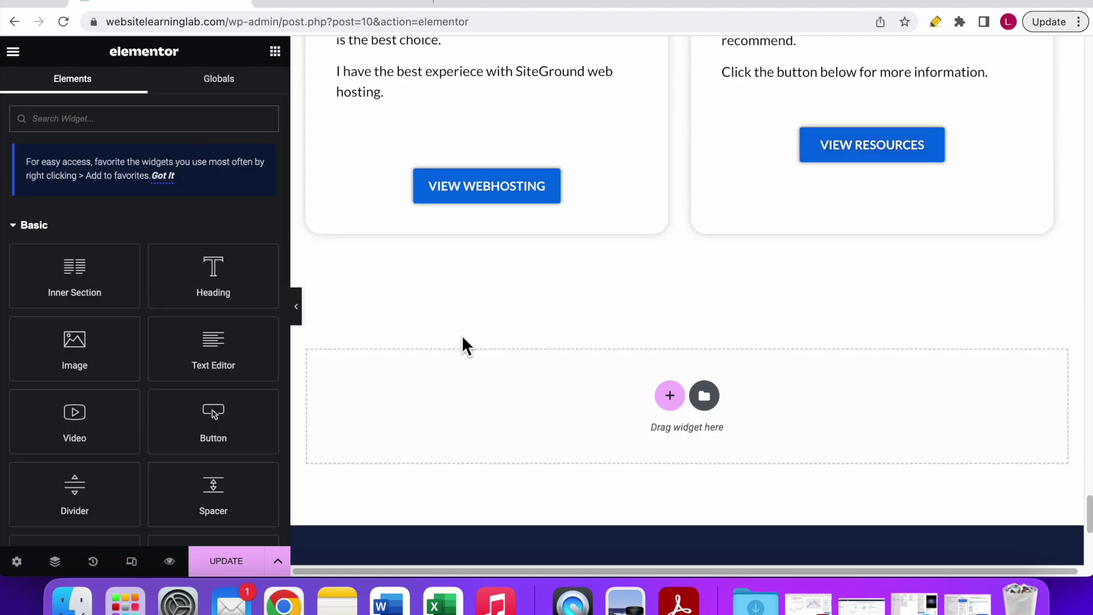
click(670, 396)
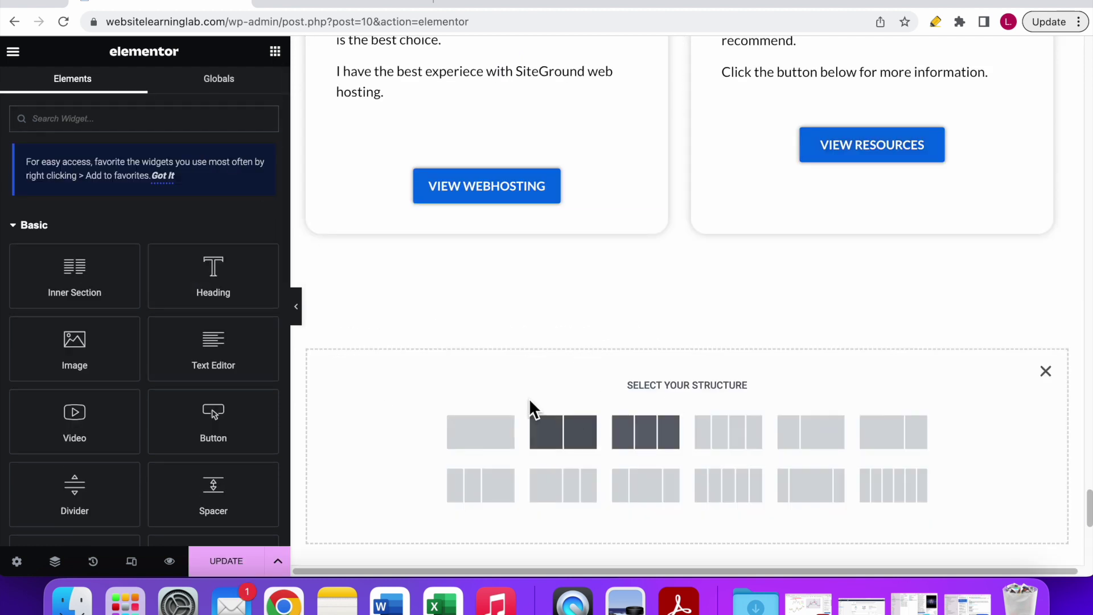
click(485, 436)
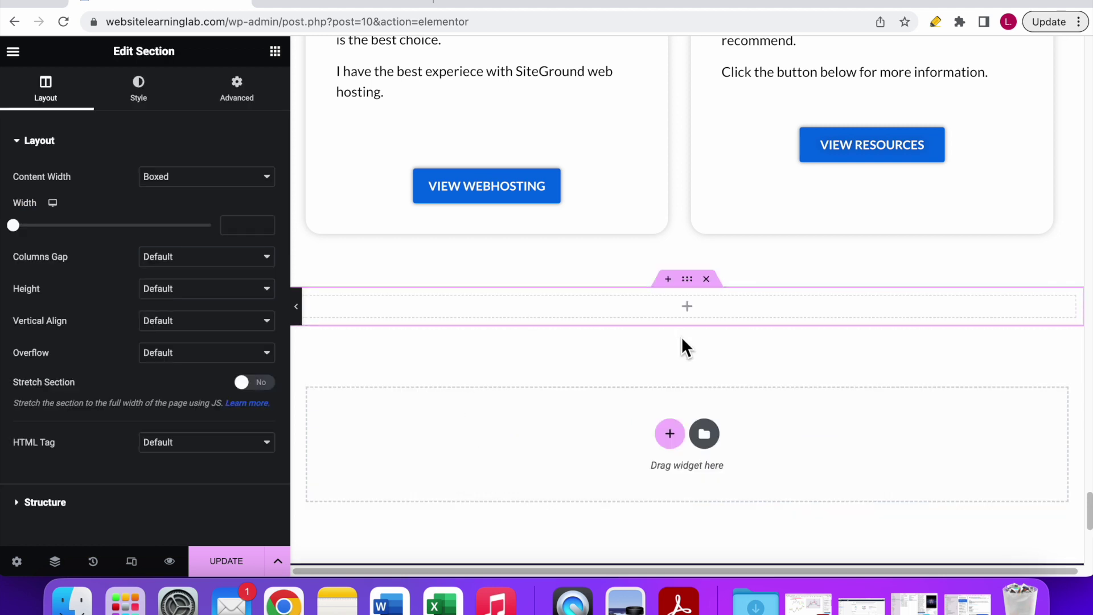
- Search widgets for 'count' and drop the Countdown widget into the new section
click(273, 55)
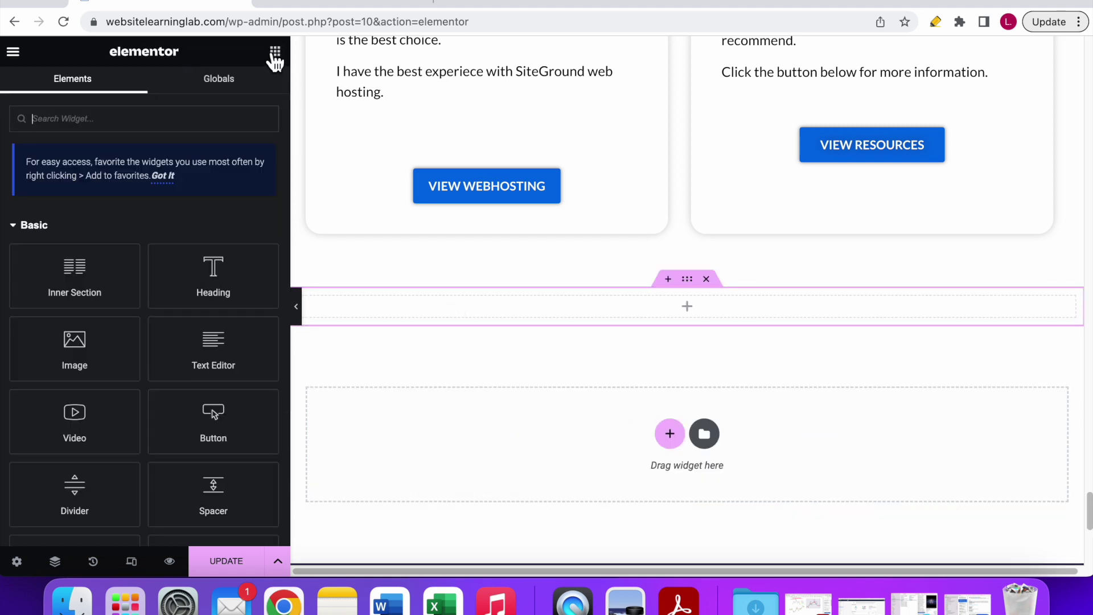
text(count)
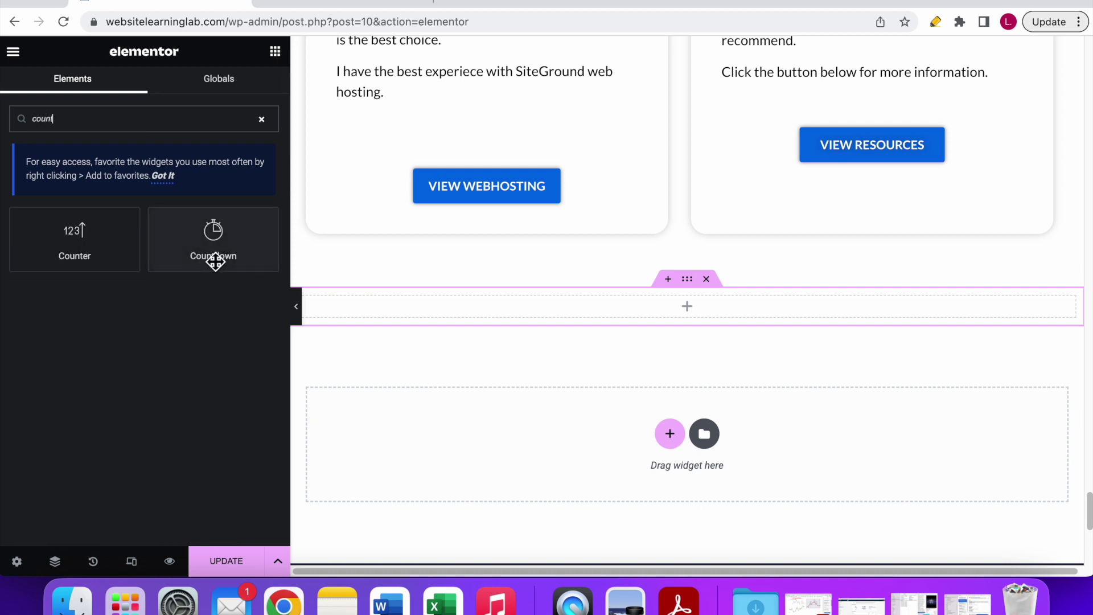
drag(214, 257, 635, 310)
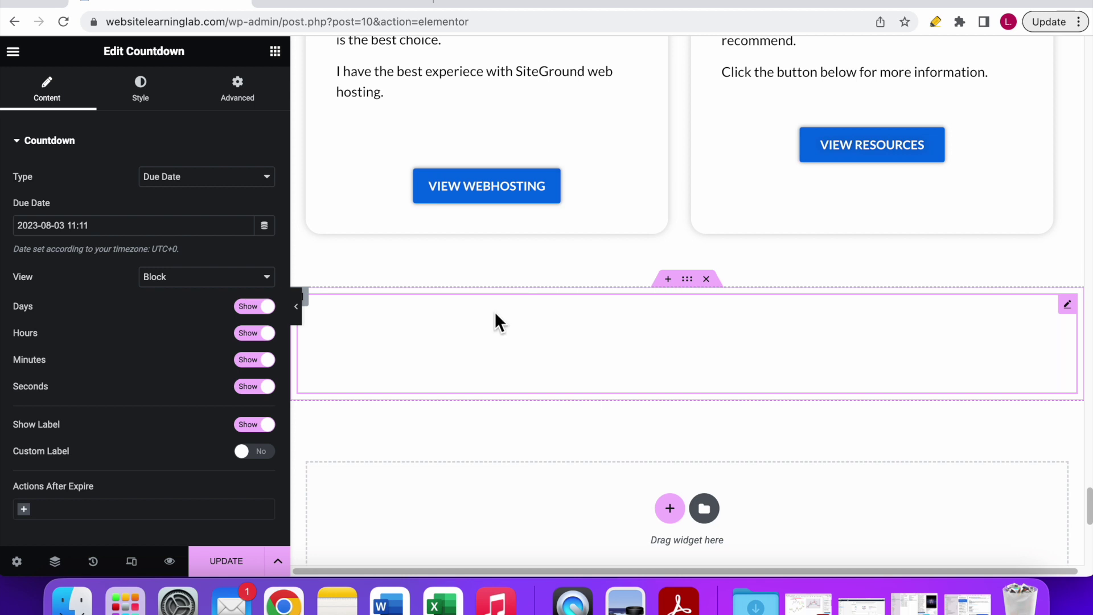
- Set the Boxes background color in the Style settings to purple #442999
click(142, 106)
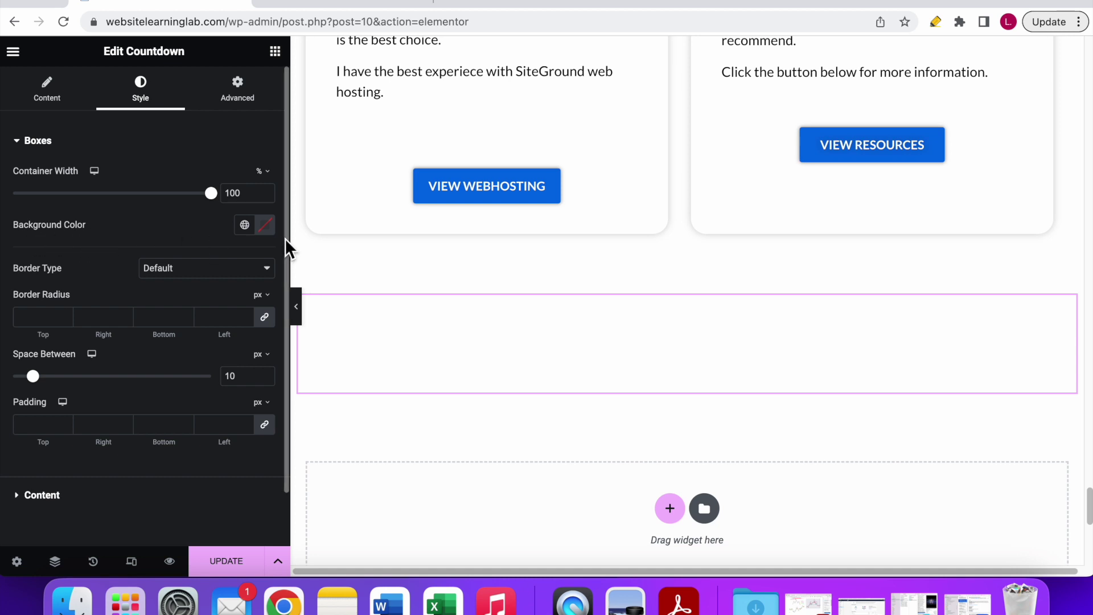
click(265, 226)
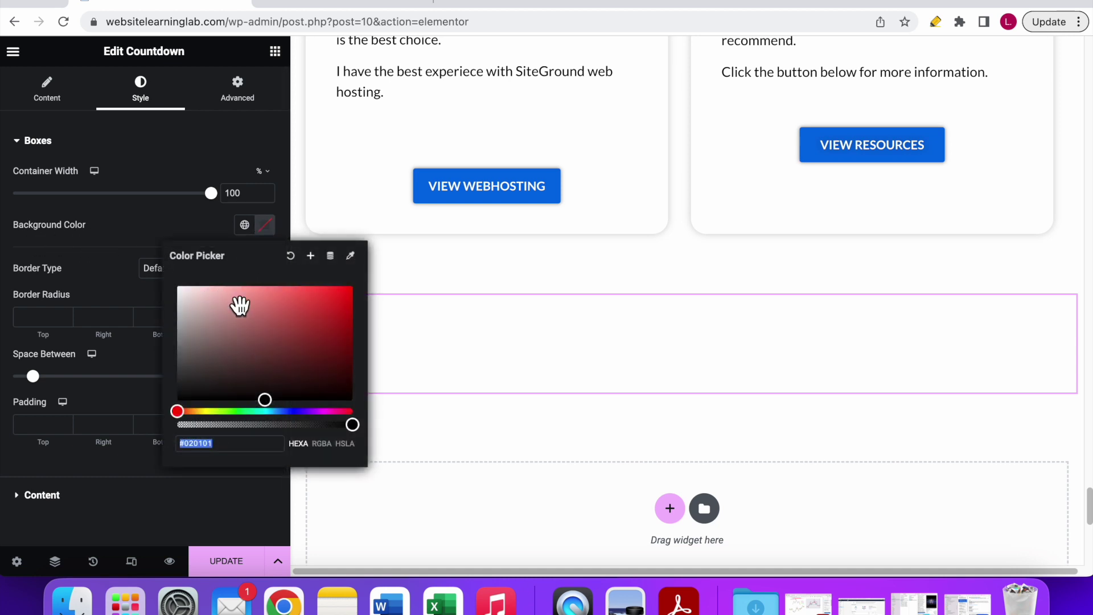
click(301, 411)
click(306, 332)
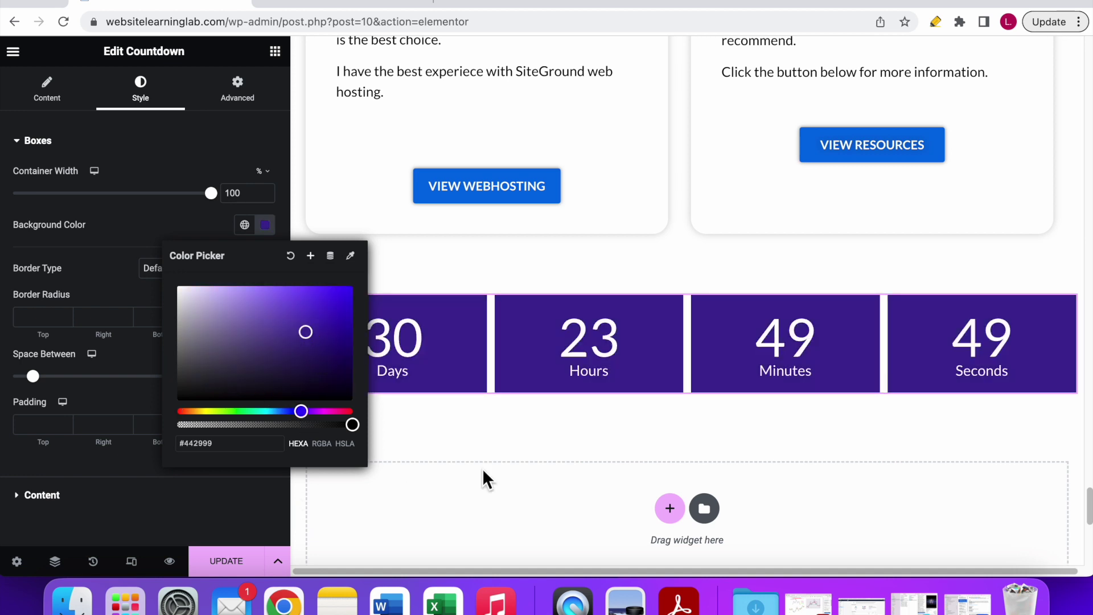
click(558, 433)
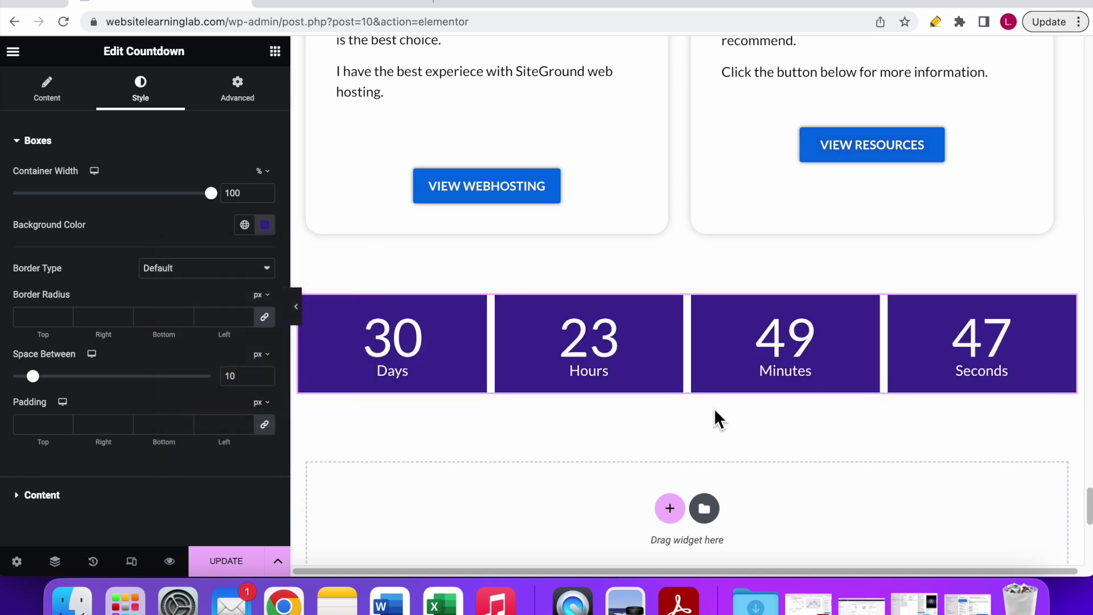
- Return to the countdown's Content settings and keep Due Date as the Type
click(52, 104)
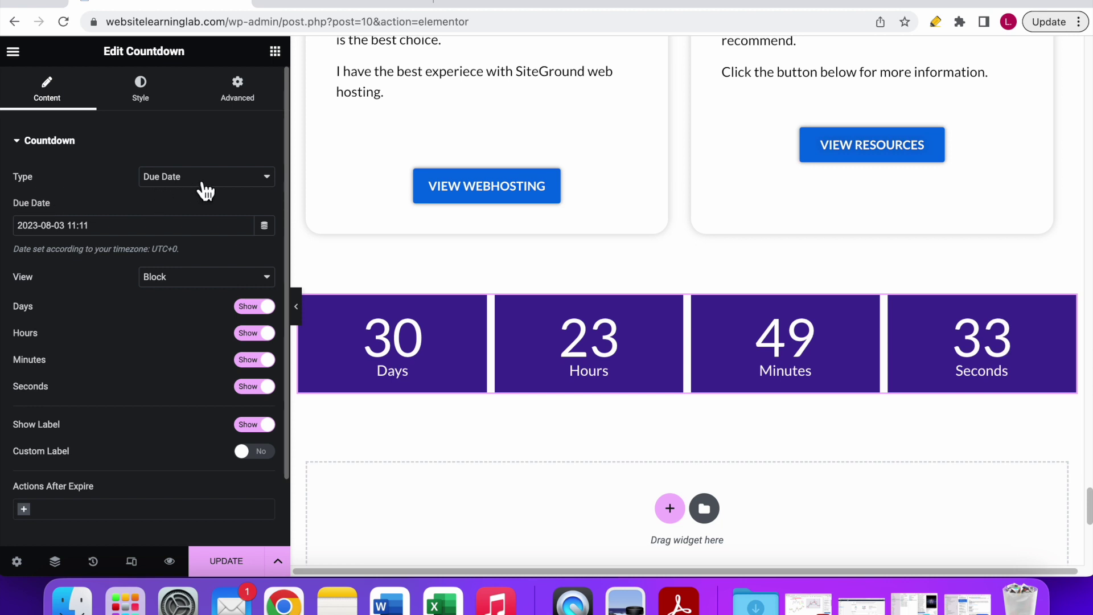
click(269, 179)
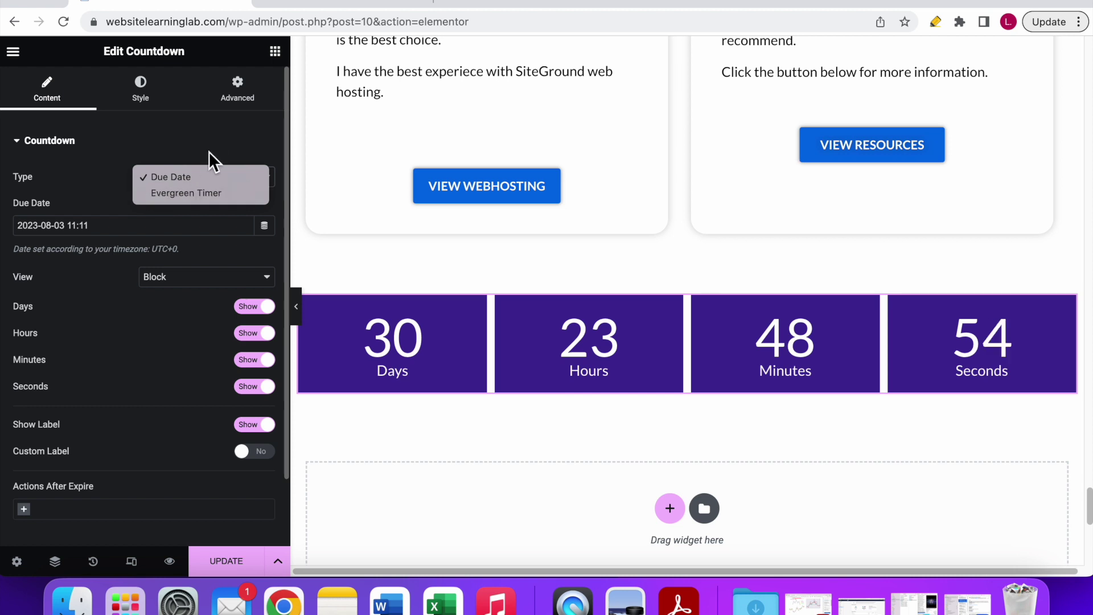
click(196, 174)
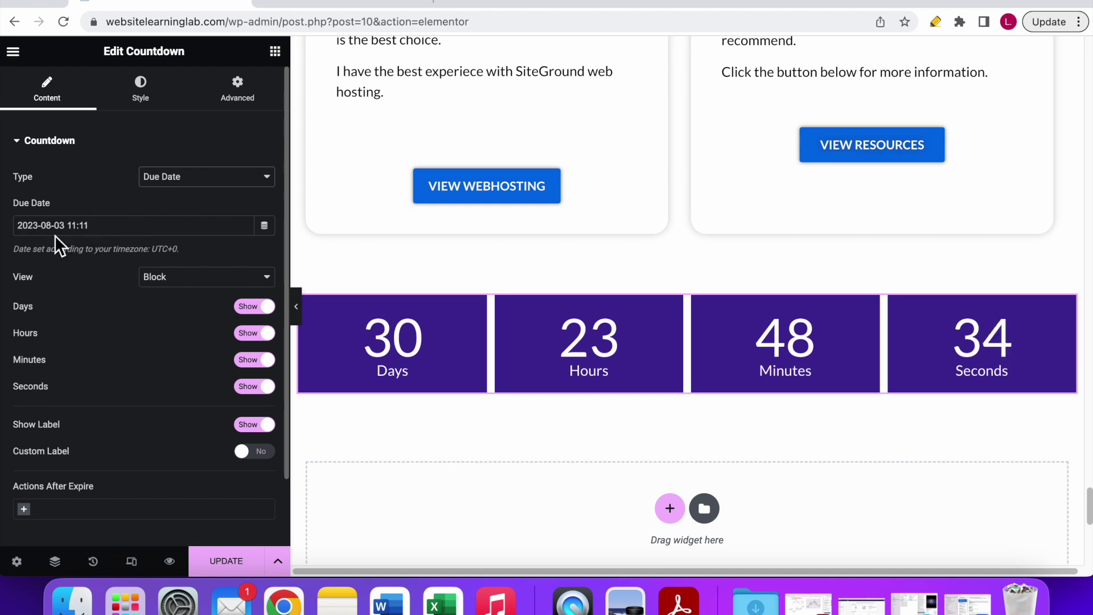
- Change the due date to August 10, 2023 with the hour lowered to 10 (10:11)
click(210, 230)
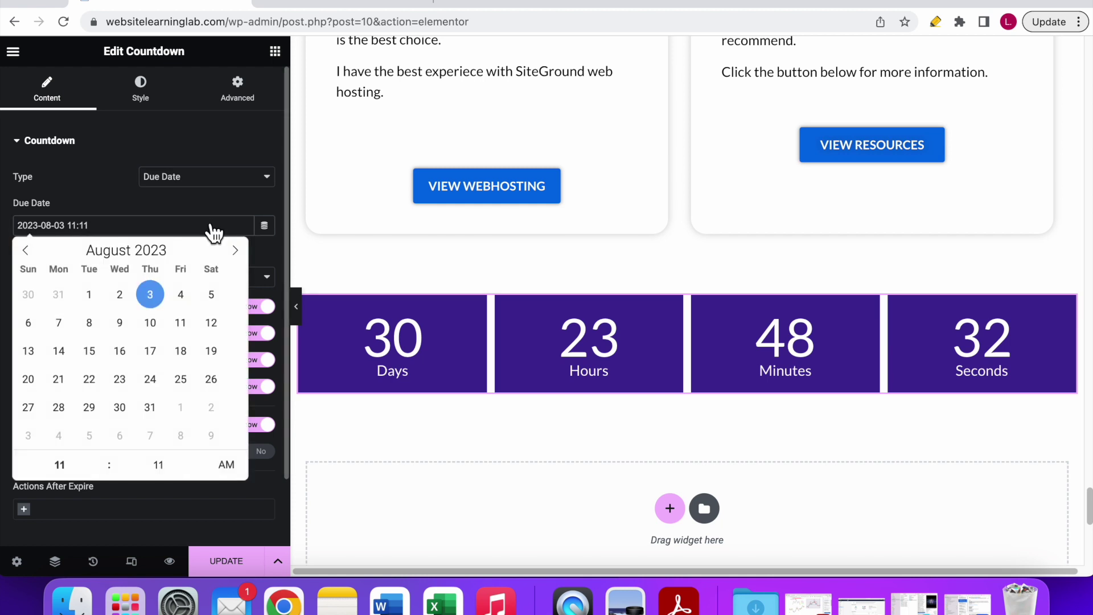
click(151, 330)
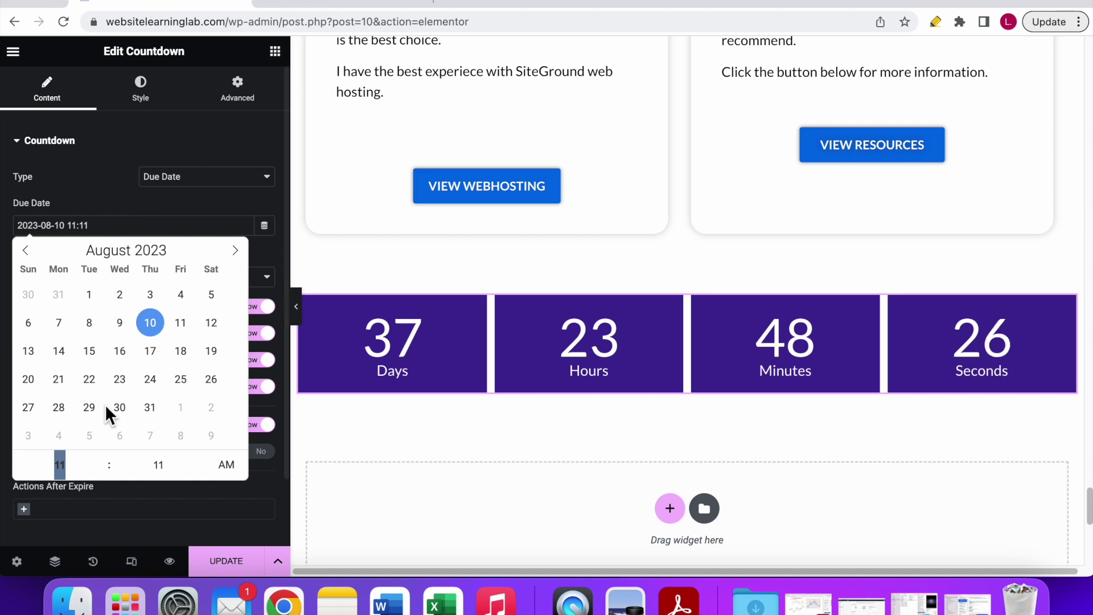
click(84, 477)
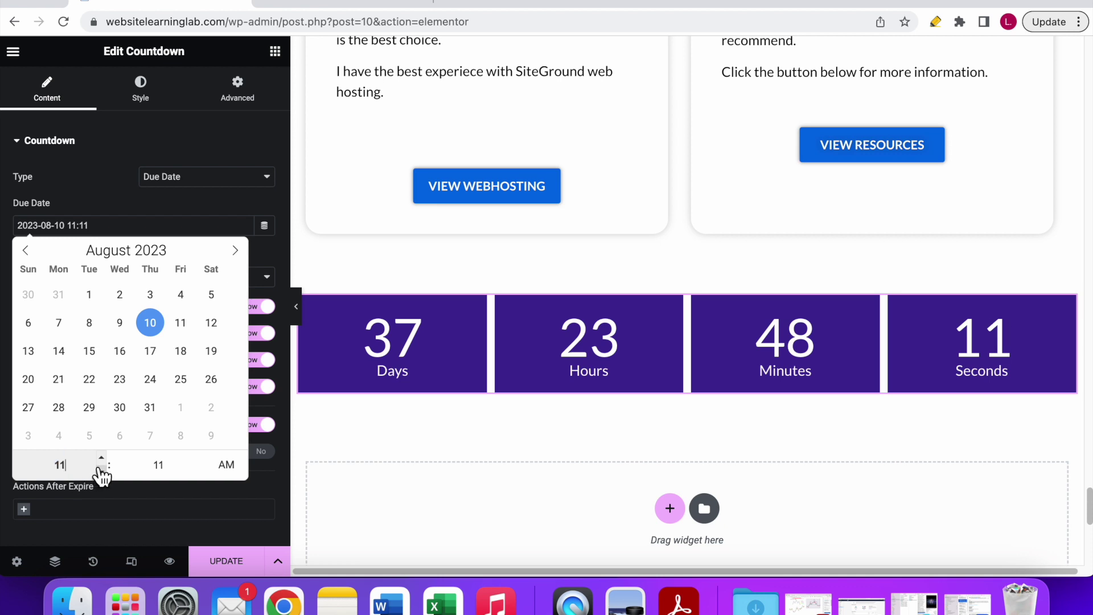
click(101, 472)
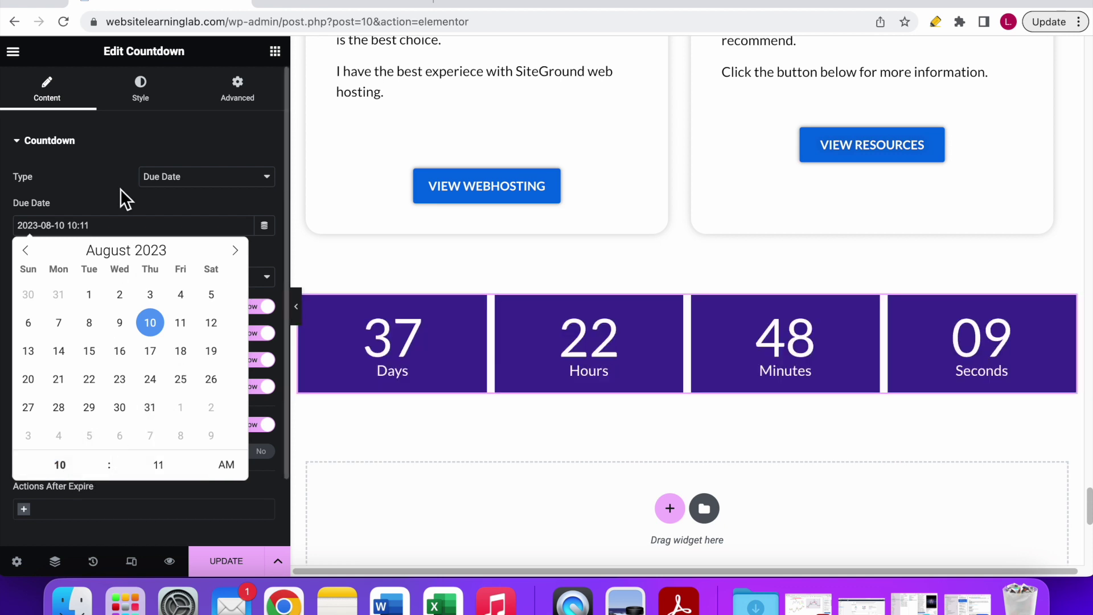
click(106, 186)
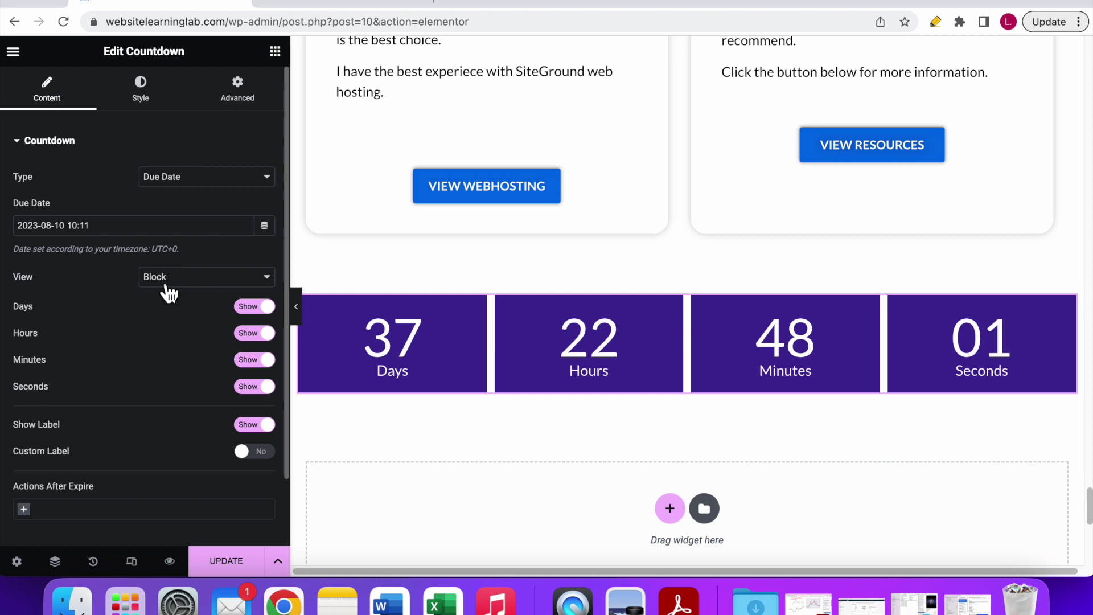
- Set the countdown View to Block instead of Inline and hide the Seconds
click(184, 281)
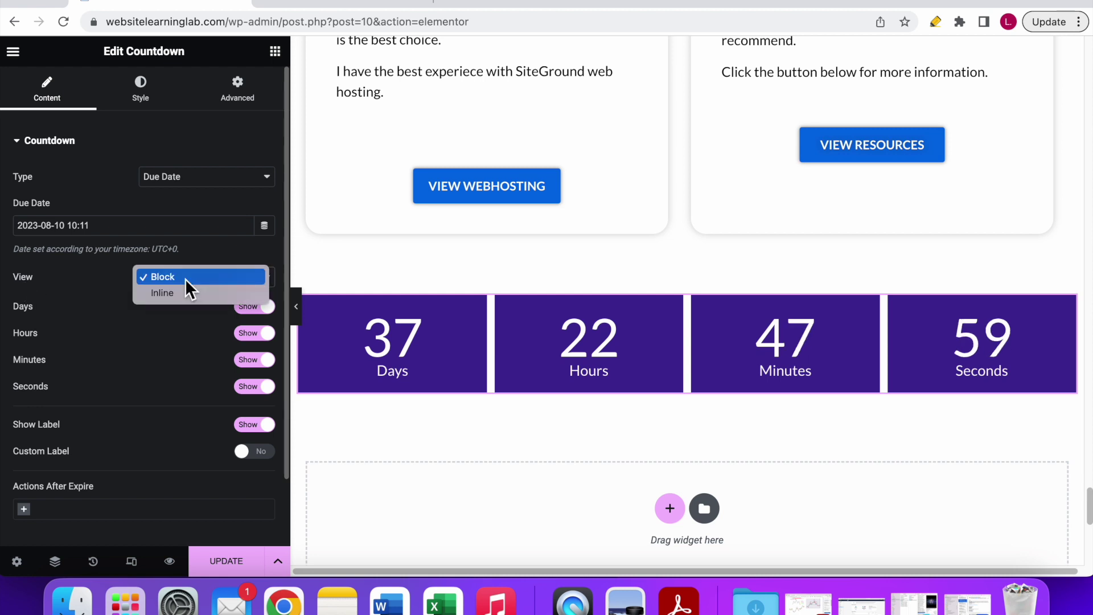
click(180, 292)
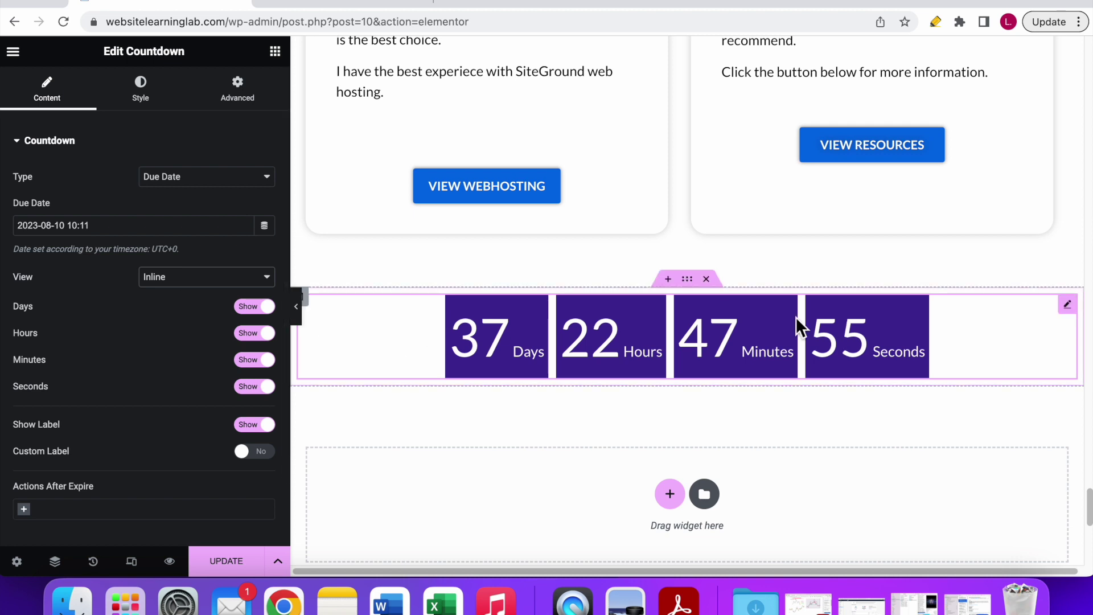
click(171, 277)
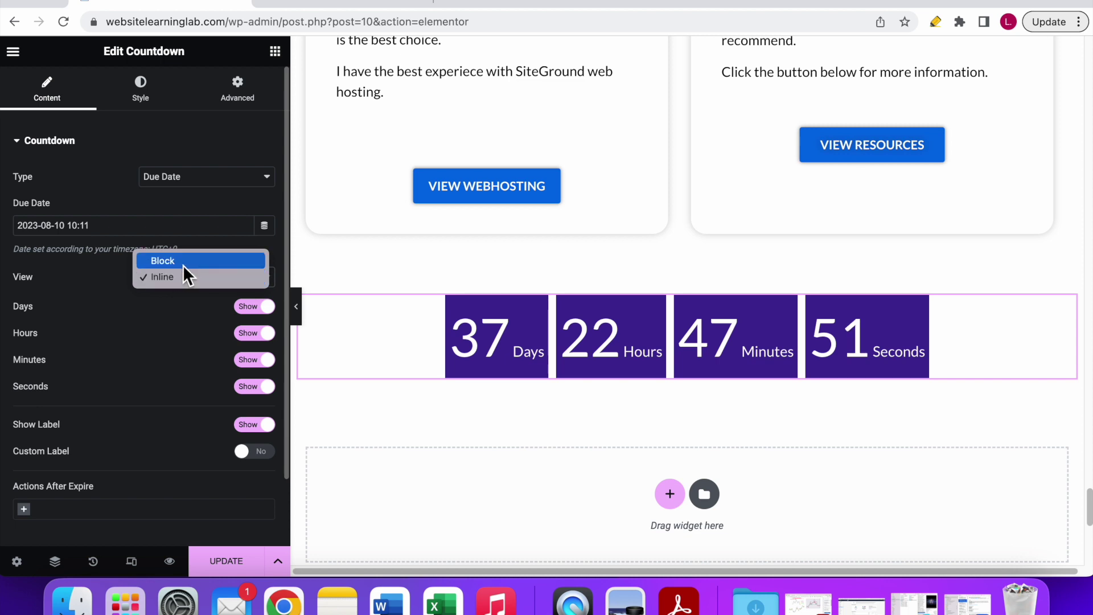
click(183, 263)
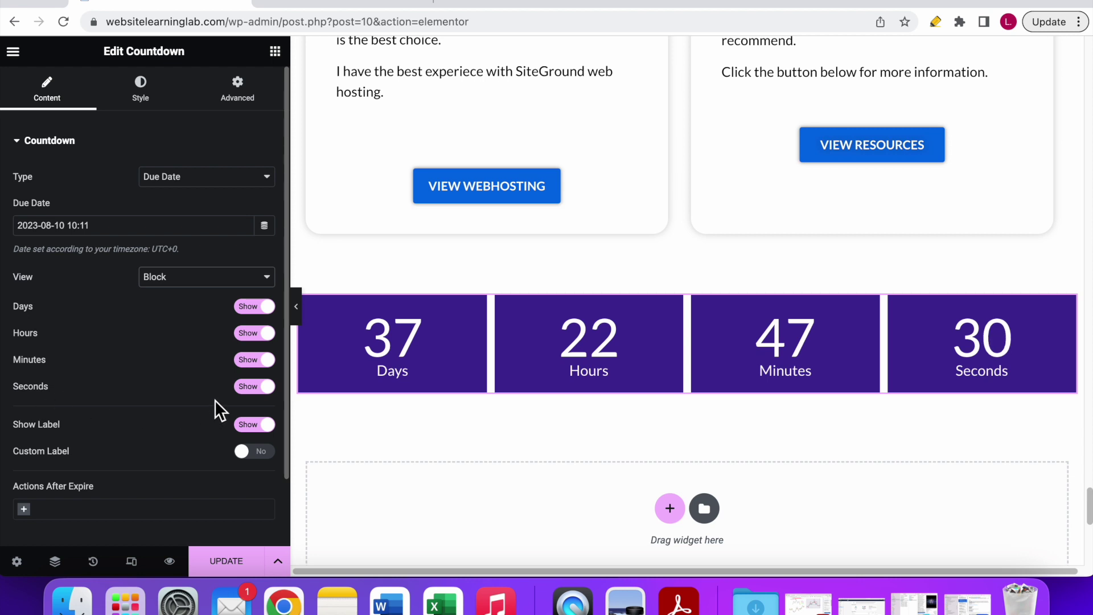
click(249, 393)
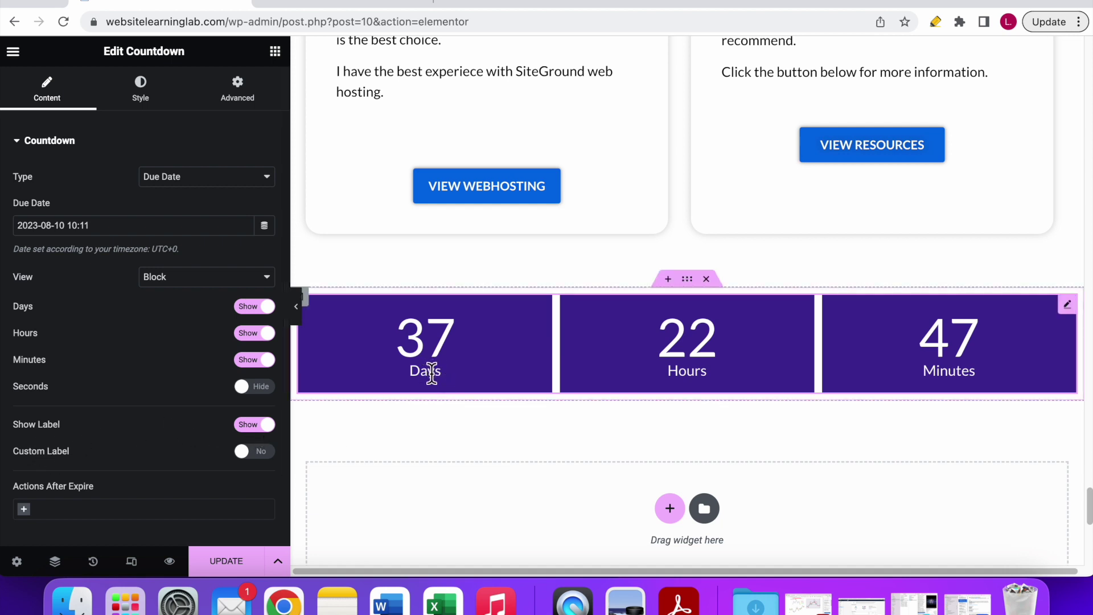
- Toggle Show Label off and back on so Days, Hours and Minutes keep their labels
click(245, 428)
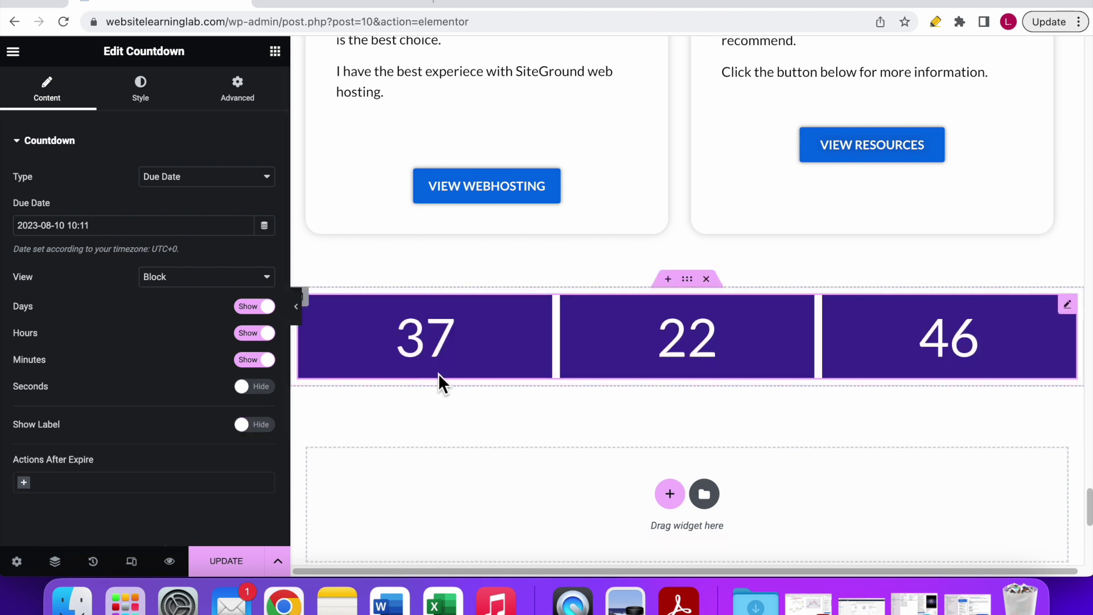
click(255, 428)
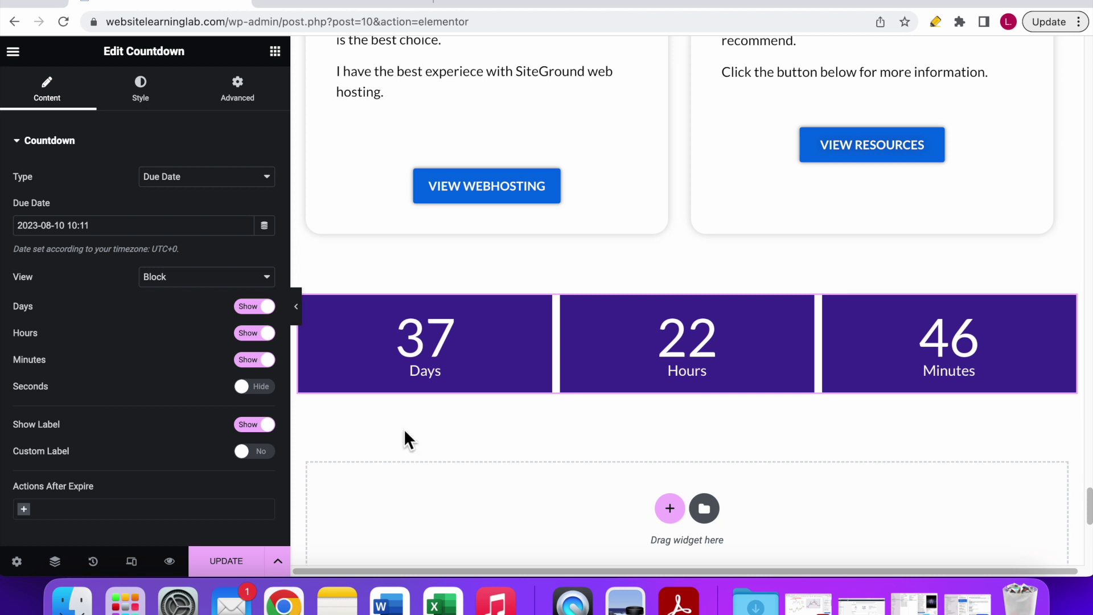
scroll(168, 439, down, 3)
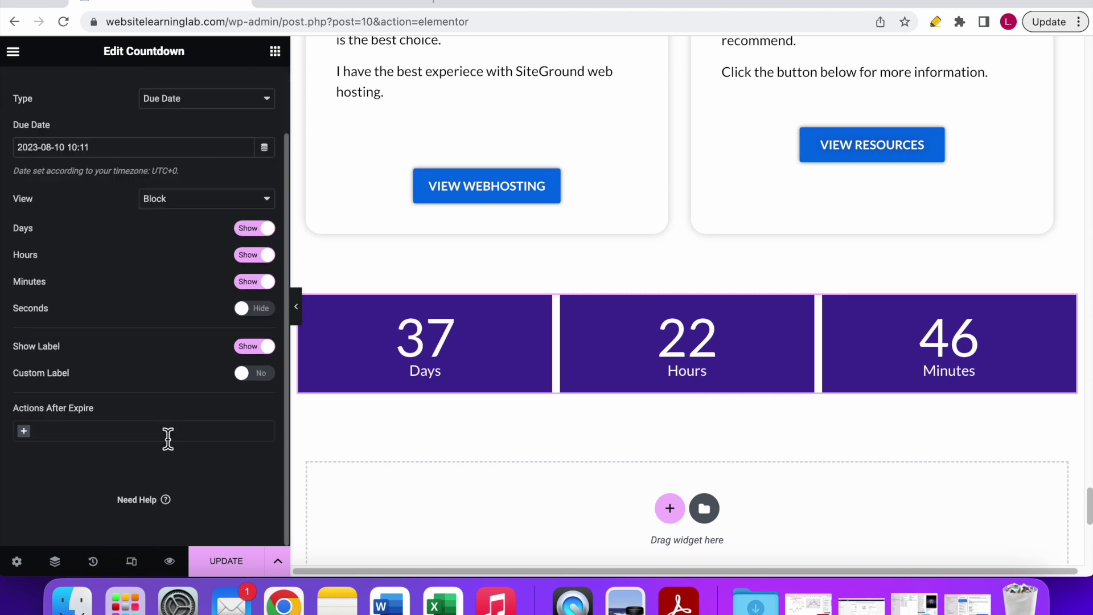
click(254, 380)
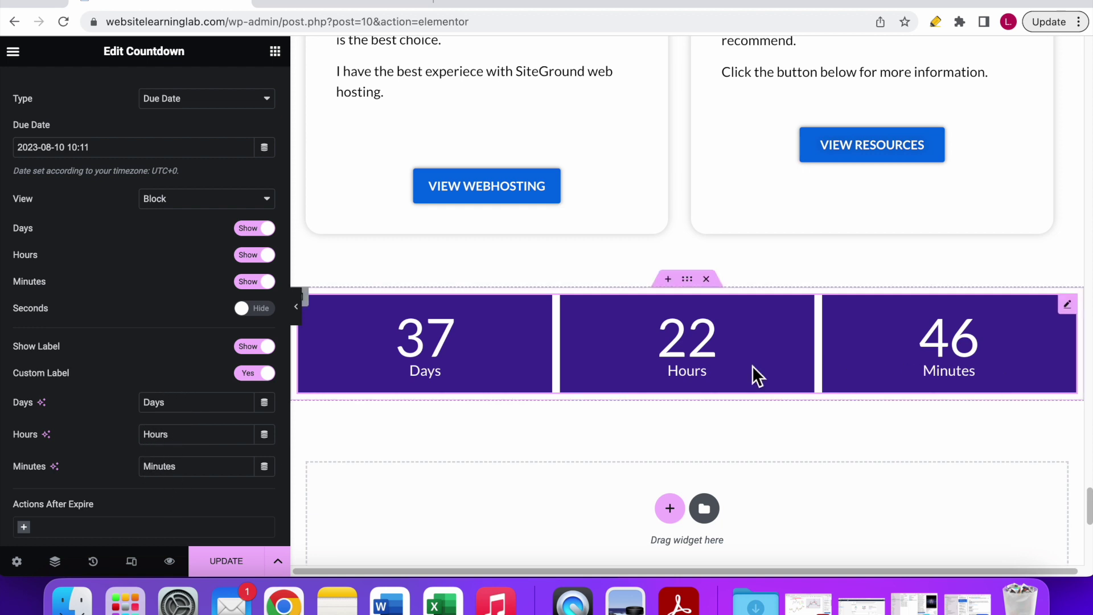
click(251, 373)
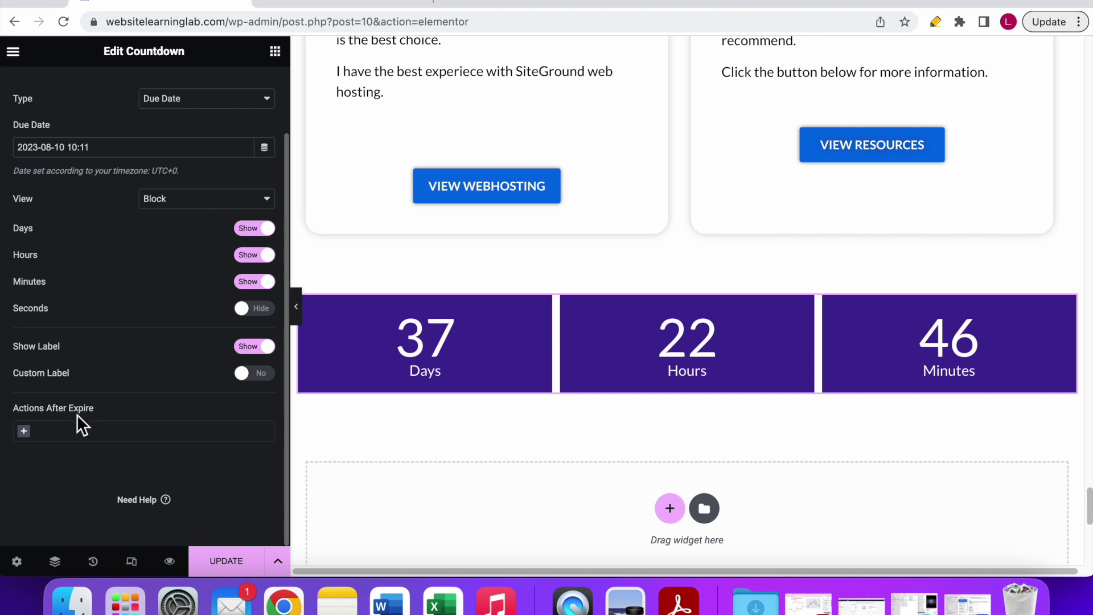
click(24, 438)
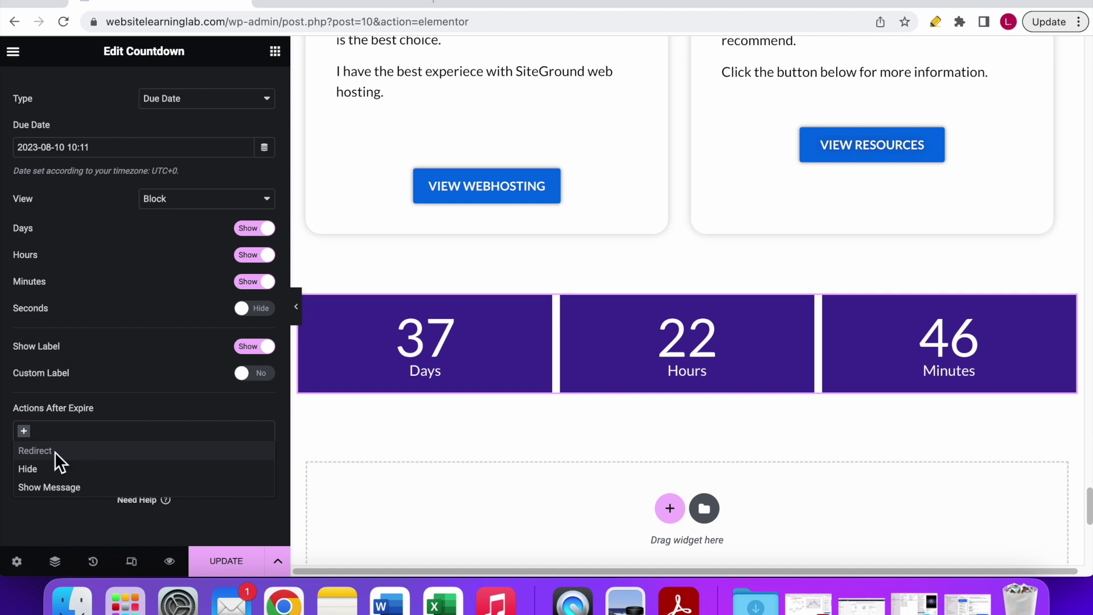
- Set Actions After Expire to Show Message, after trying and removing Redirect and Hide
click(98, 452)
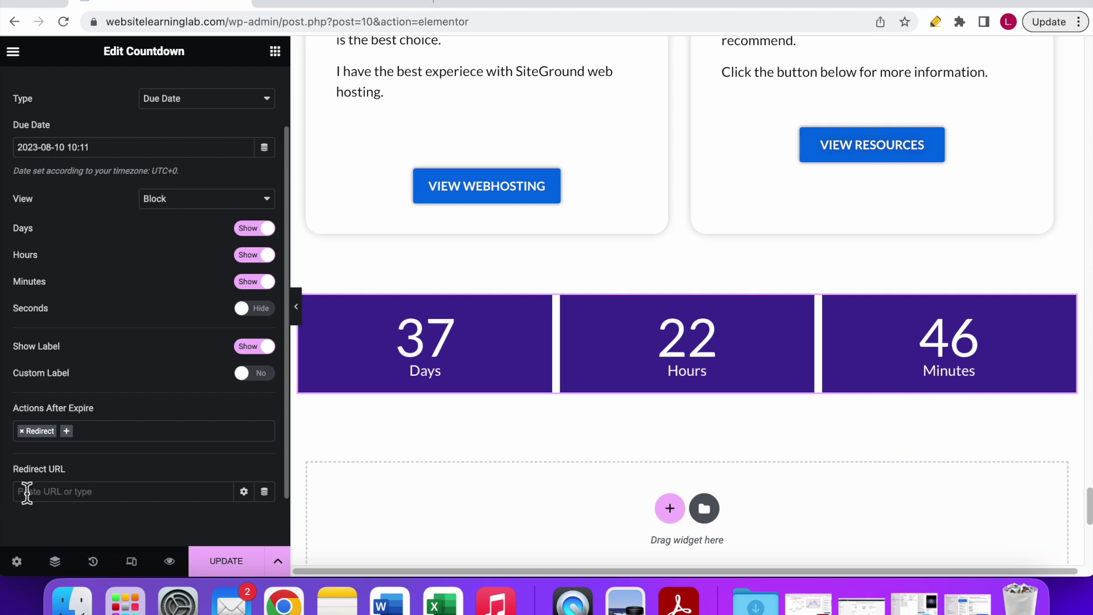
click(85, 431)
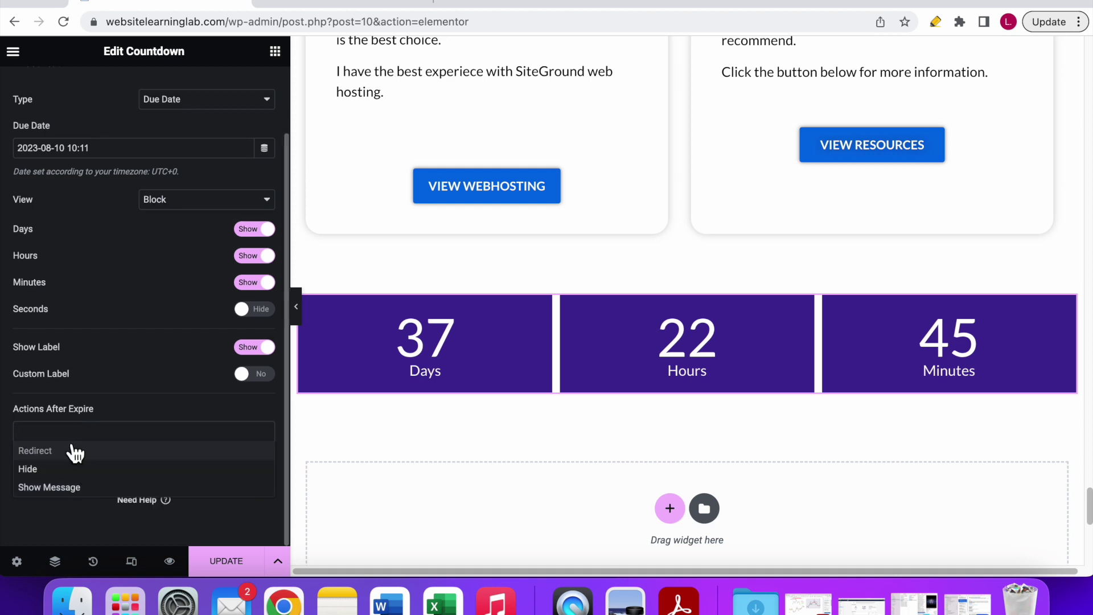
click(26, 470)
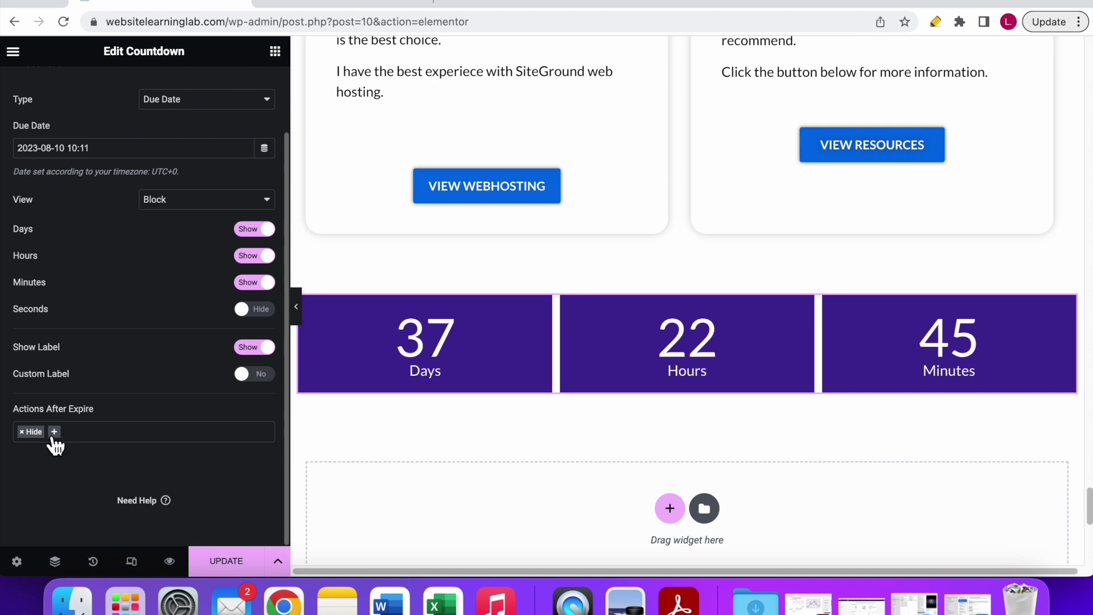
click(71, 432)
click(21, 432)
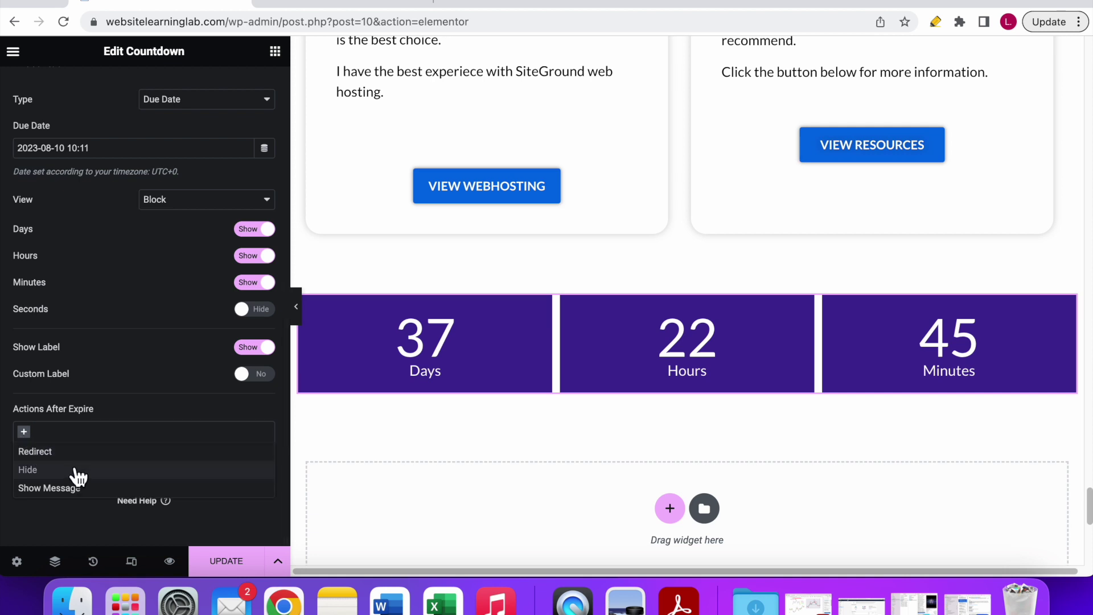
click(57, 491)
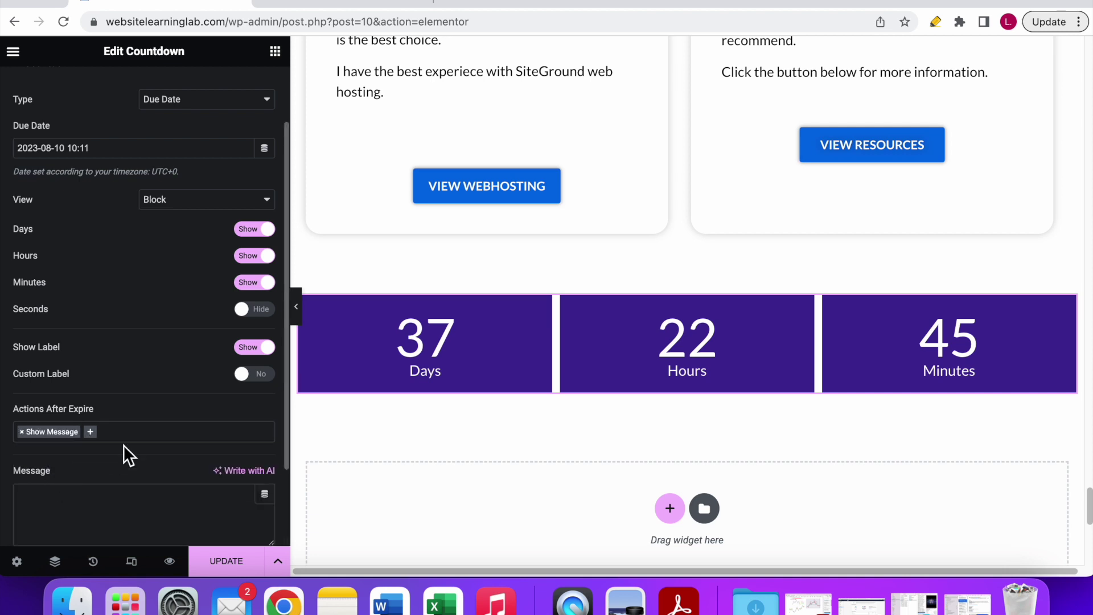
- Type 'Enter a message' into the countdown's expiry Message box
scroll(145, 432, down, 3)
click(68, 423)
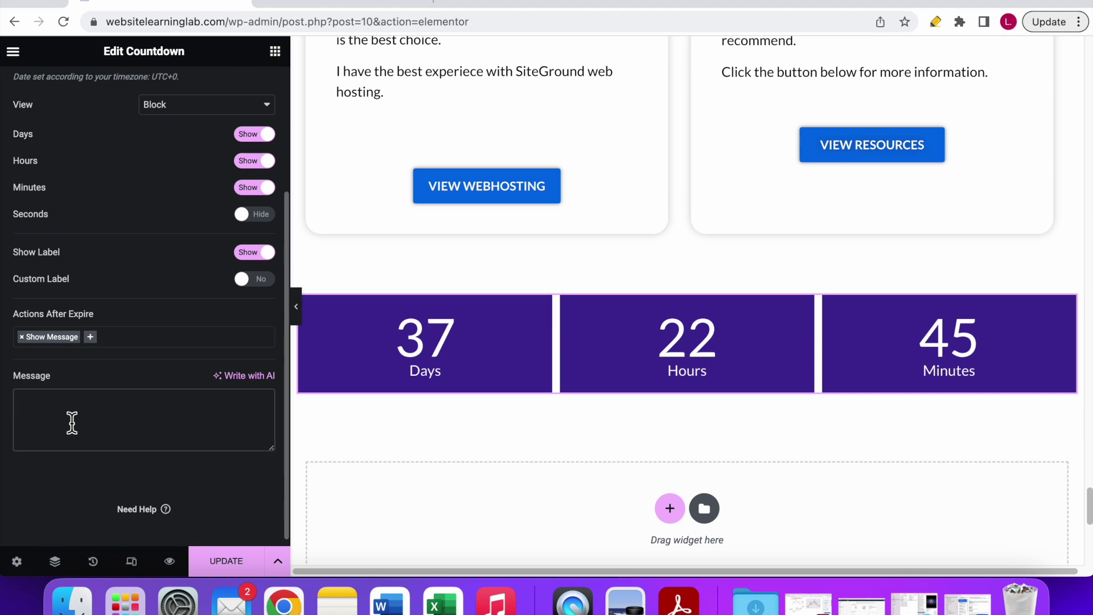
text(Enter a )
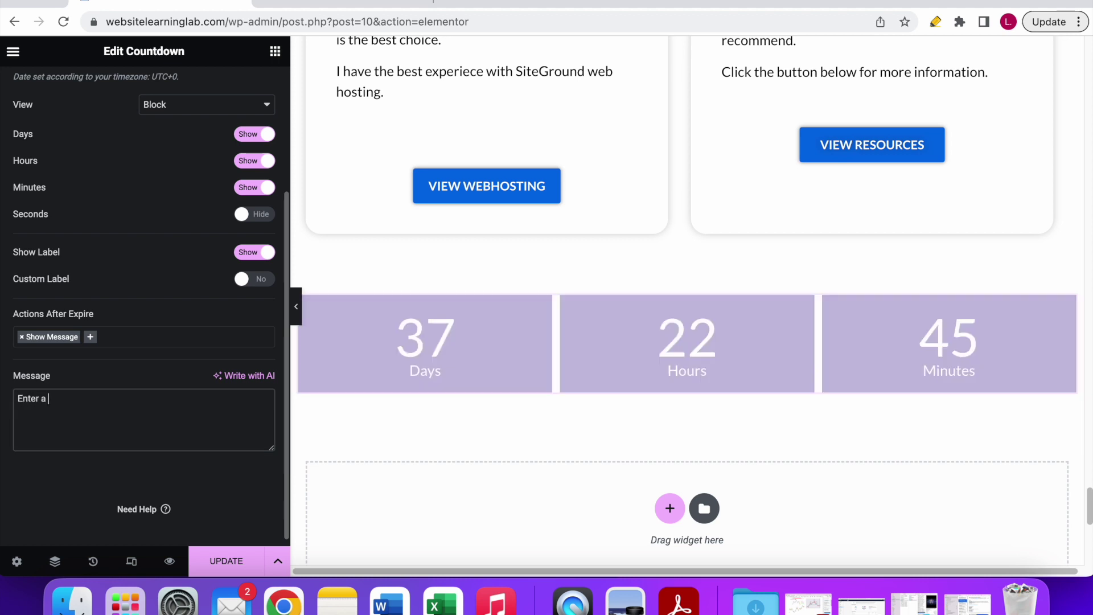
text(message)
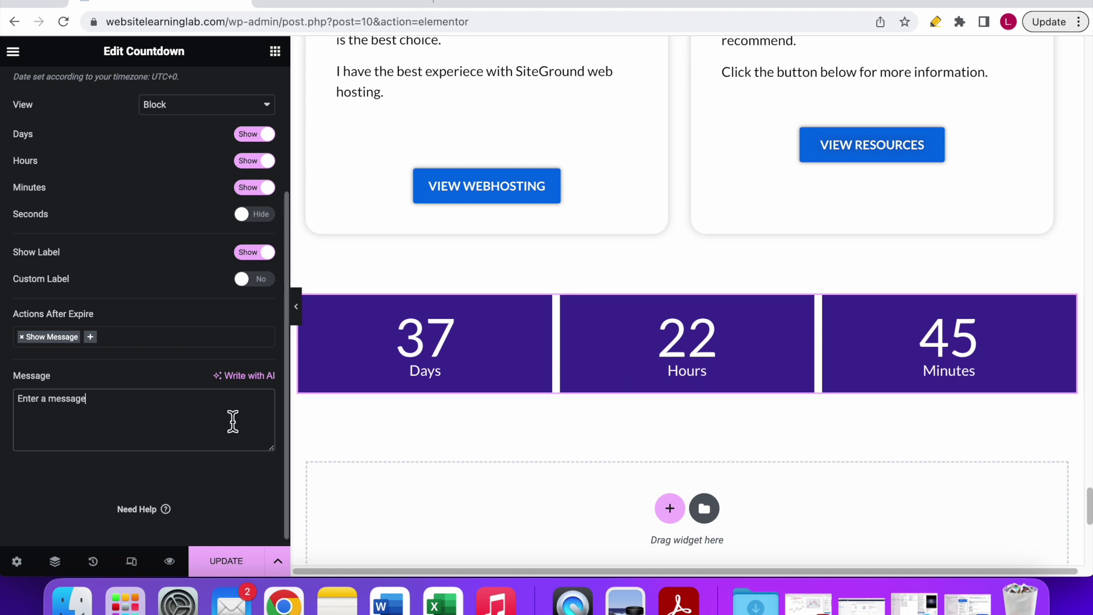
drag(197, 421, 3, 391)
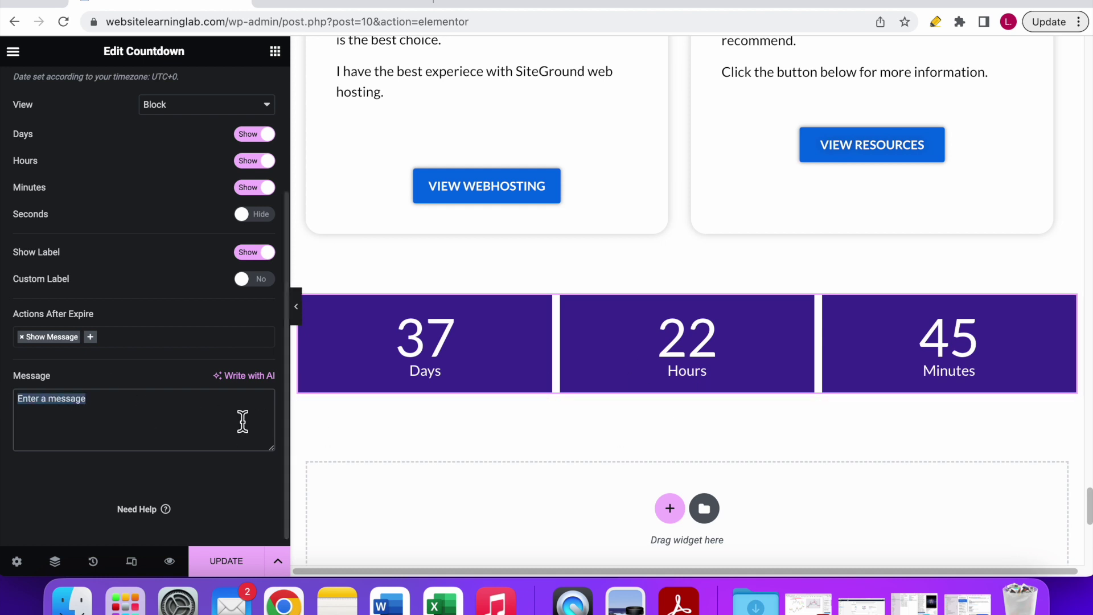
click(186, 410)
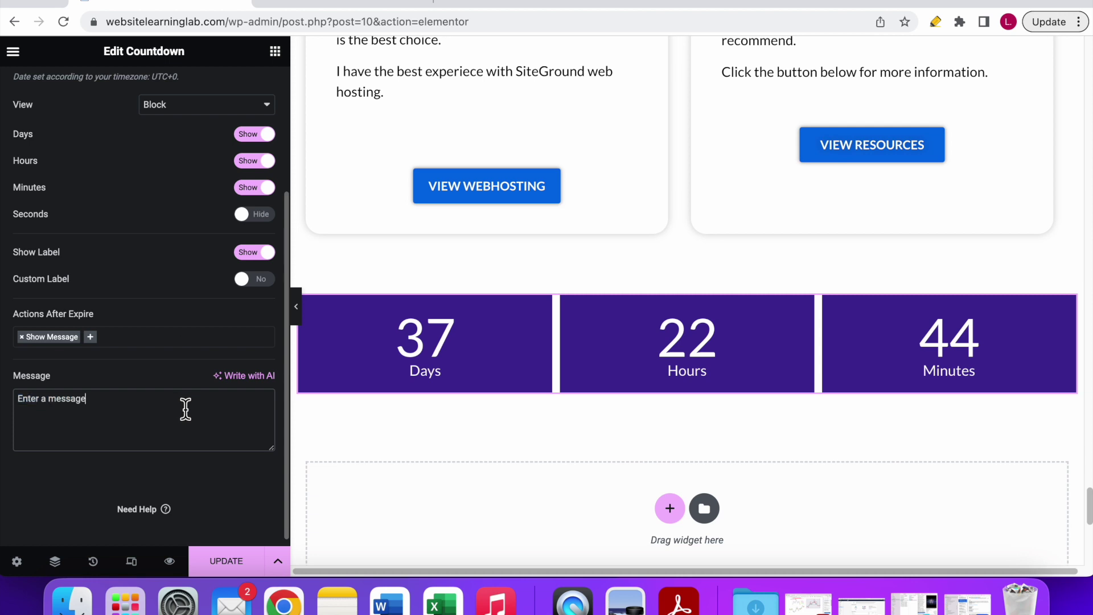
scroll(177, 402, up, 3)
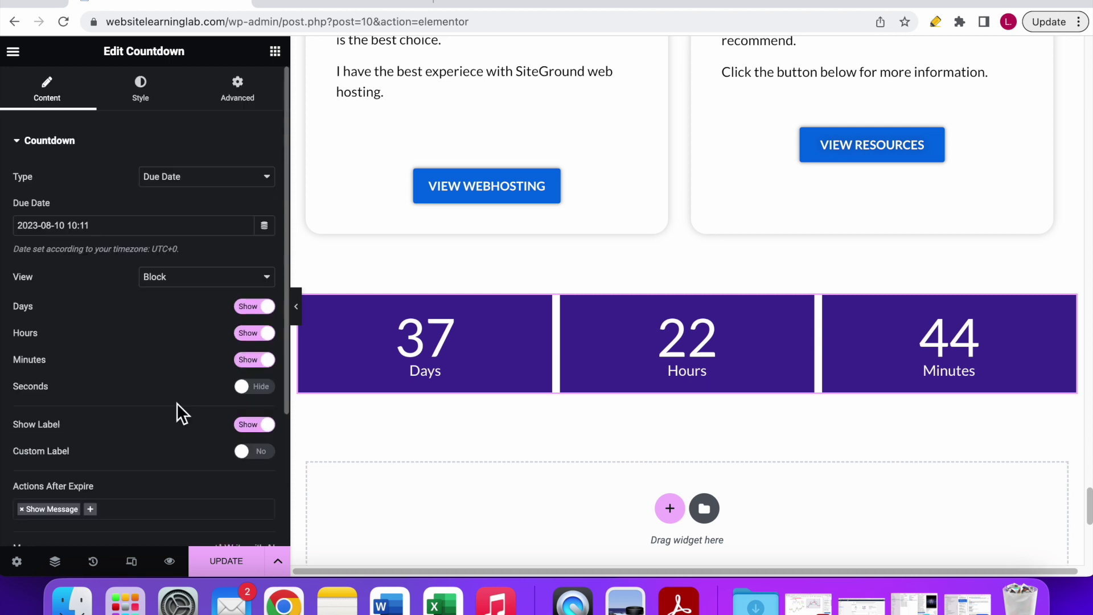
- In the countdown's Style settings, expand the Message section
click(140, 102)
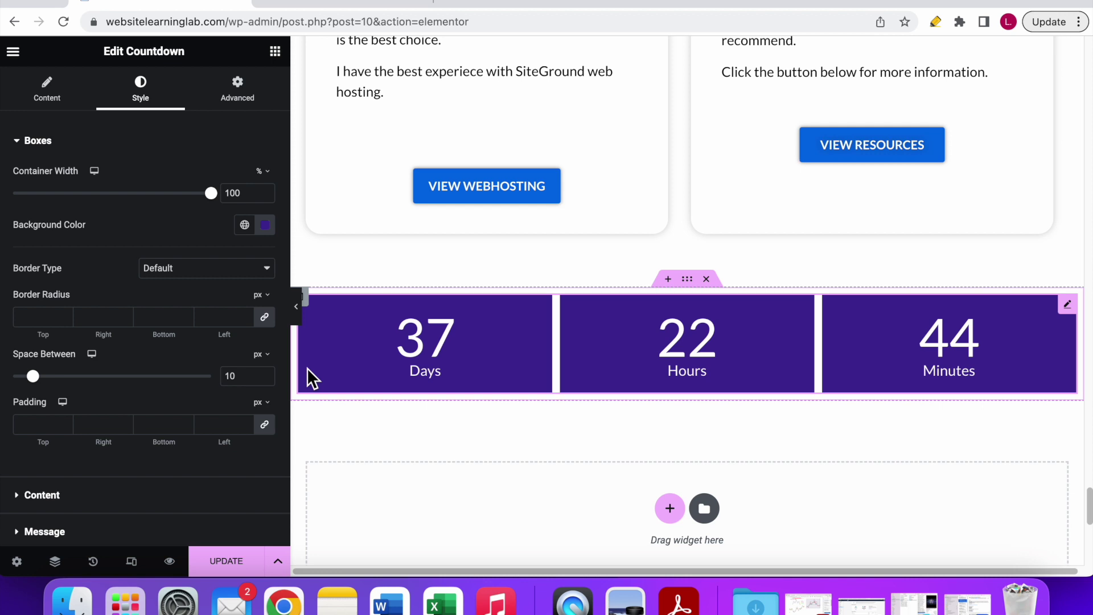
scroll(164, 366, down, 3)
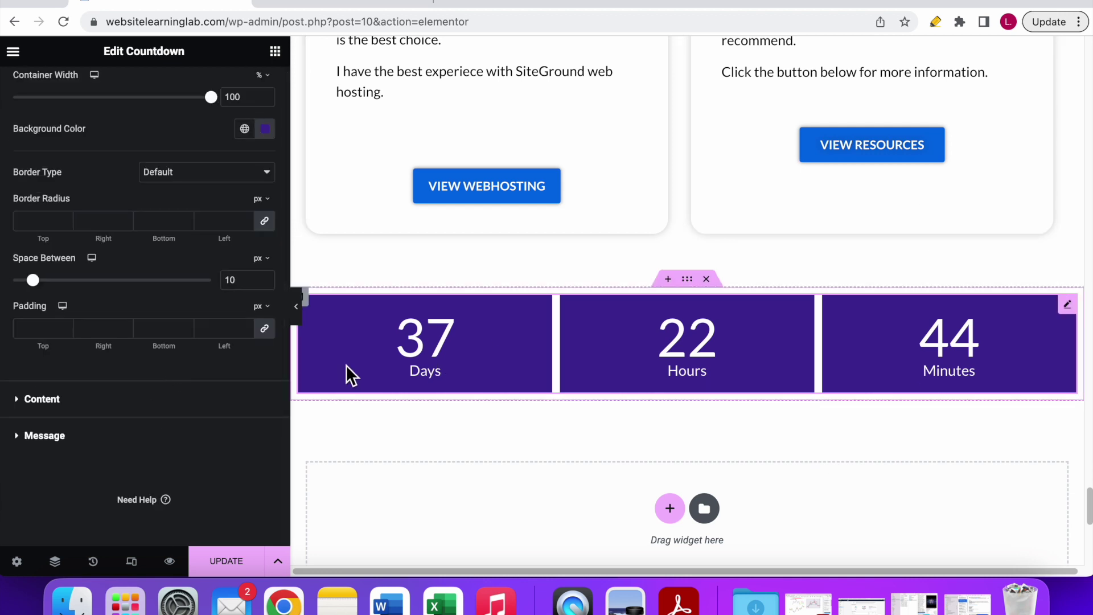
click(122, 434)
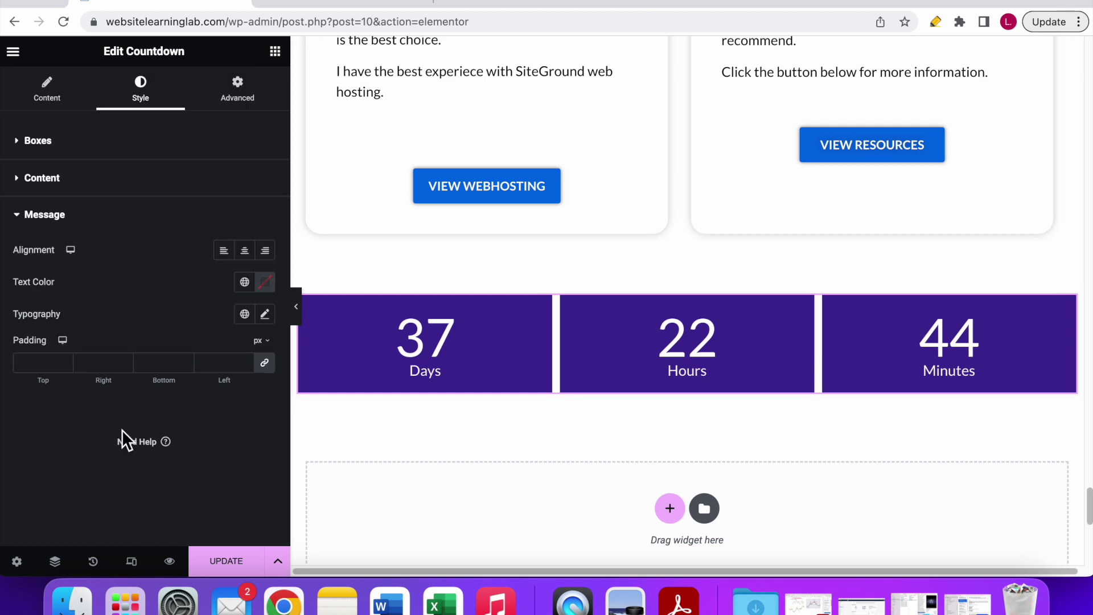